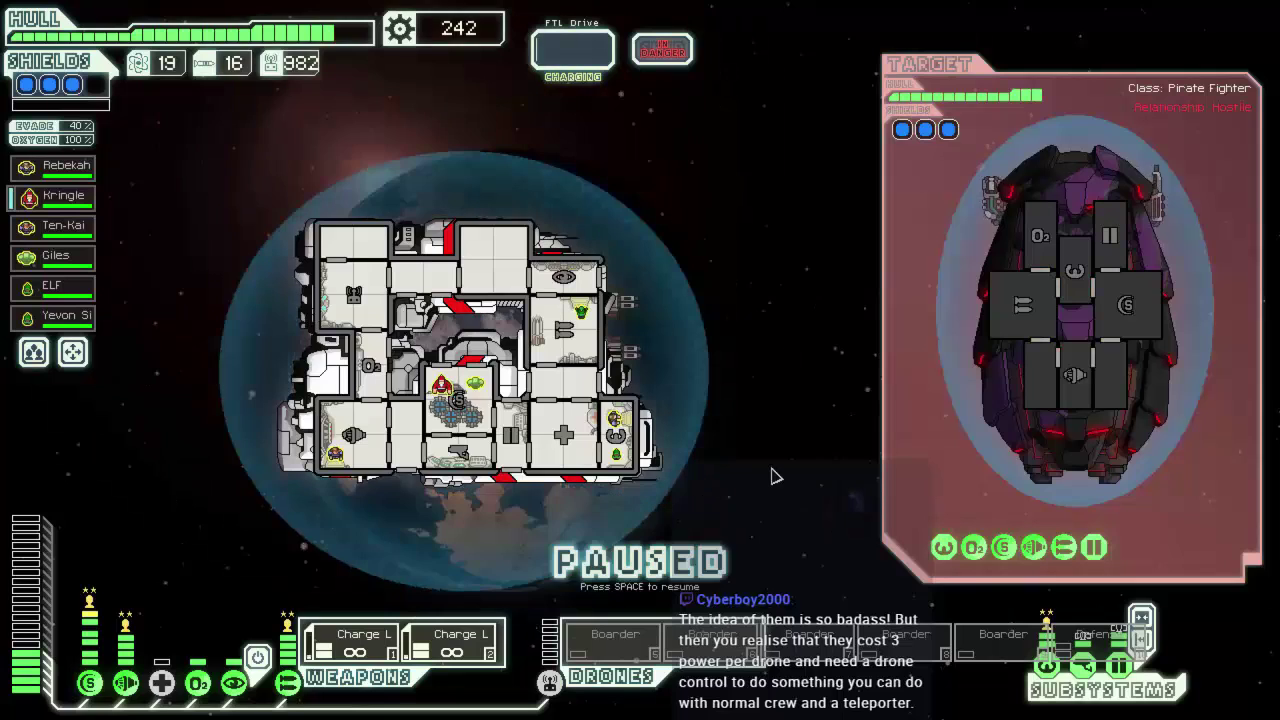
Power up the first four boarding drones against the pirate fighter and resume the battle
{"action": "left_click", "coordinate": [615, 642]}
{"action": "left_click", "coordinate": [712, 642]}
{"action": "left_click", "coordinate": [808, 642]}
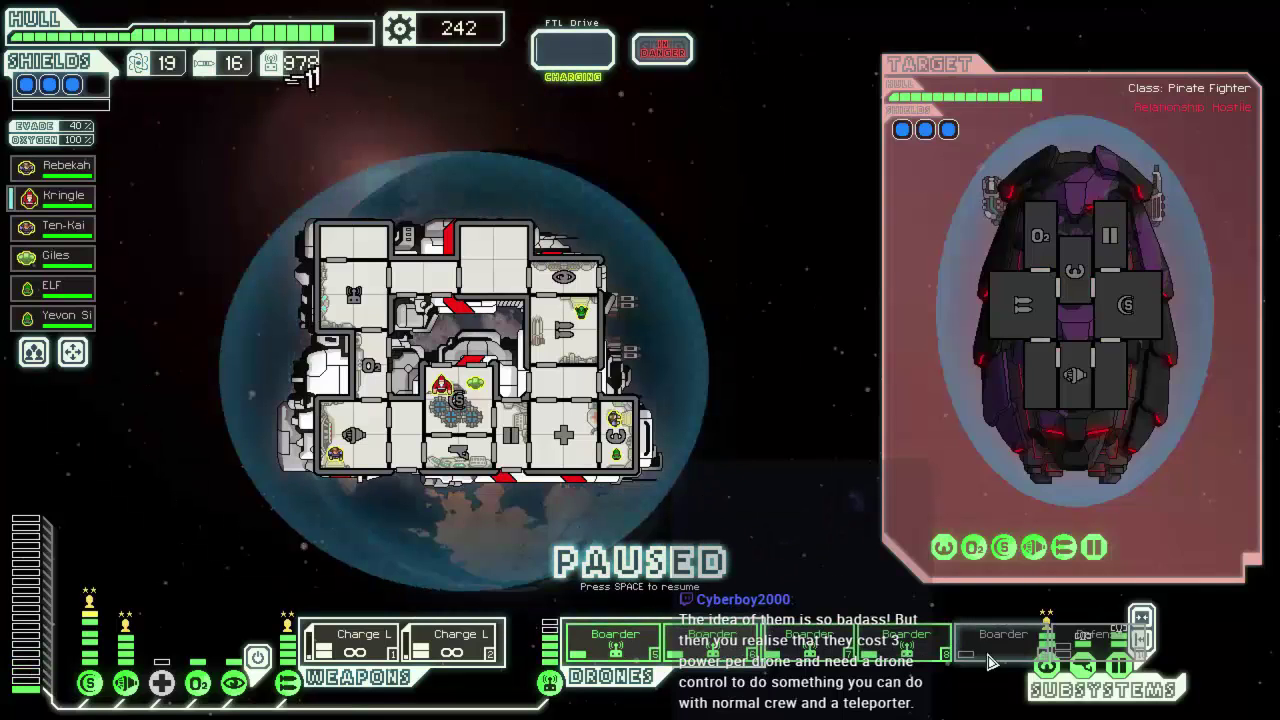
{"action": "left_click", "coordinate": [906, 642]}
{"action": "key", "text": "space"}
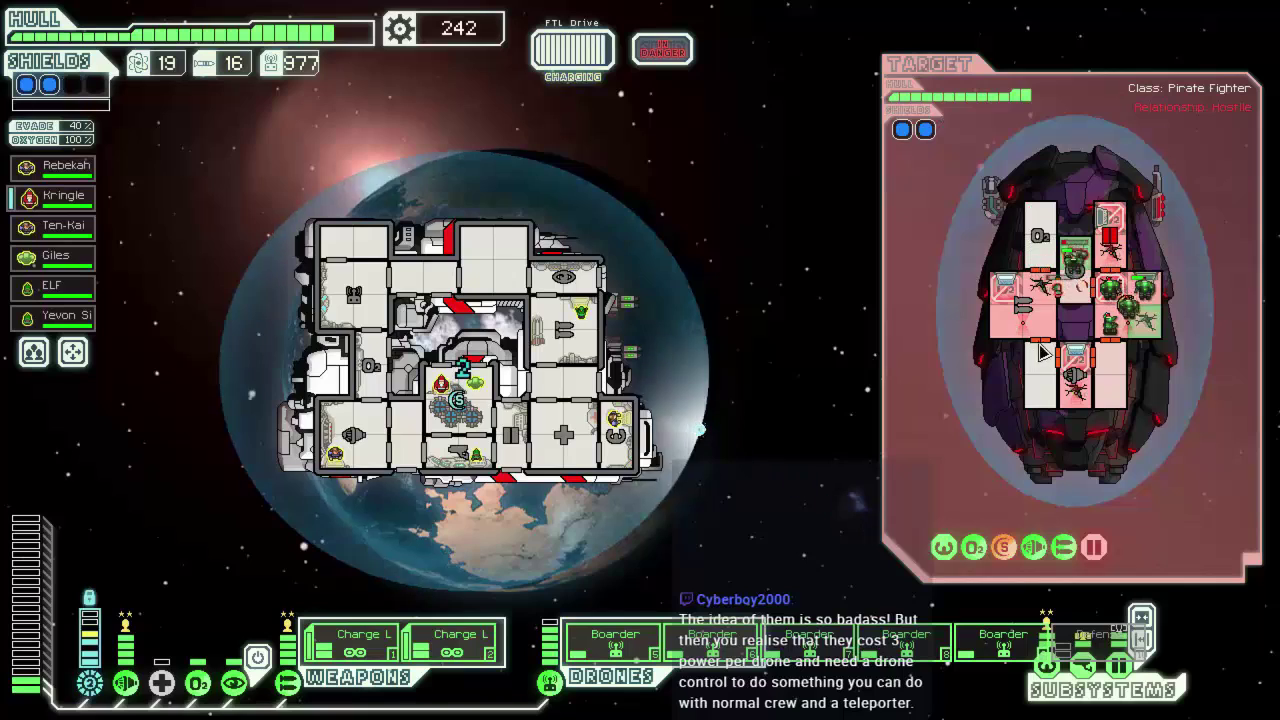
Toggle the battle's pause and accept the delivery ship's reward
{"action": "key", "text": "space"}
{"action": "key", "text": "space"}
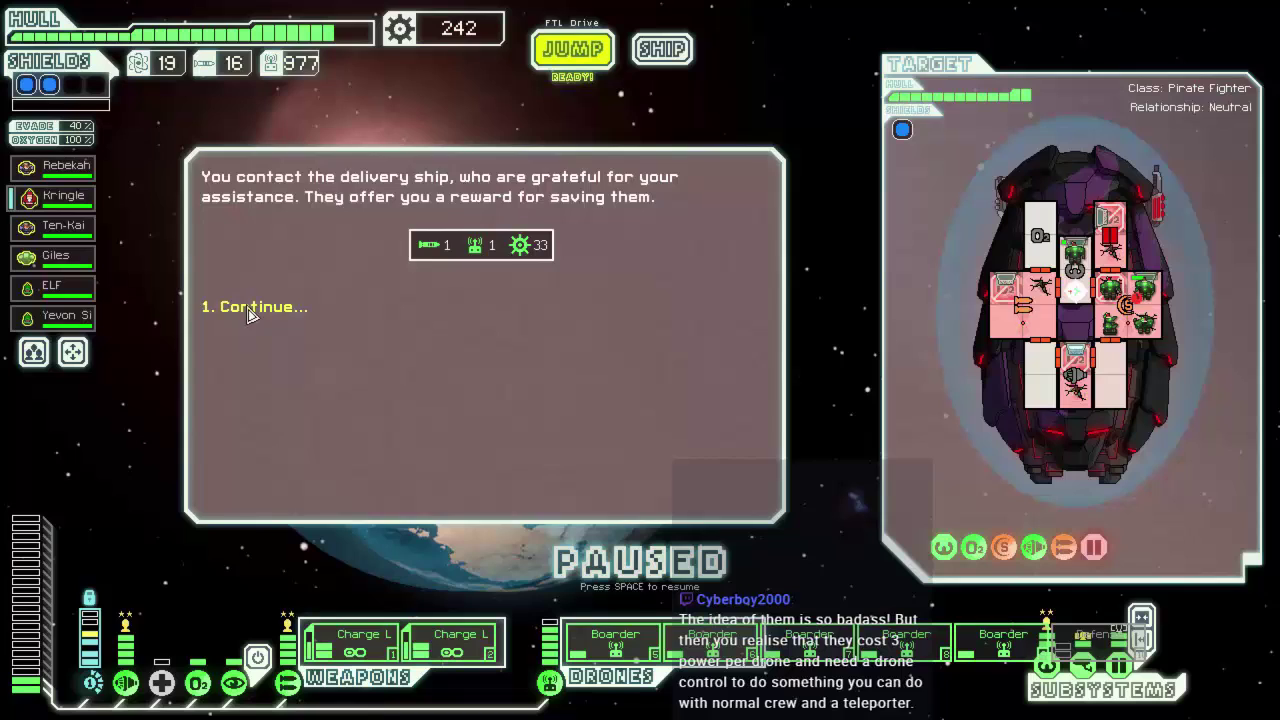
{"action": "left_click", "coordinate": [250, 310]}
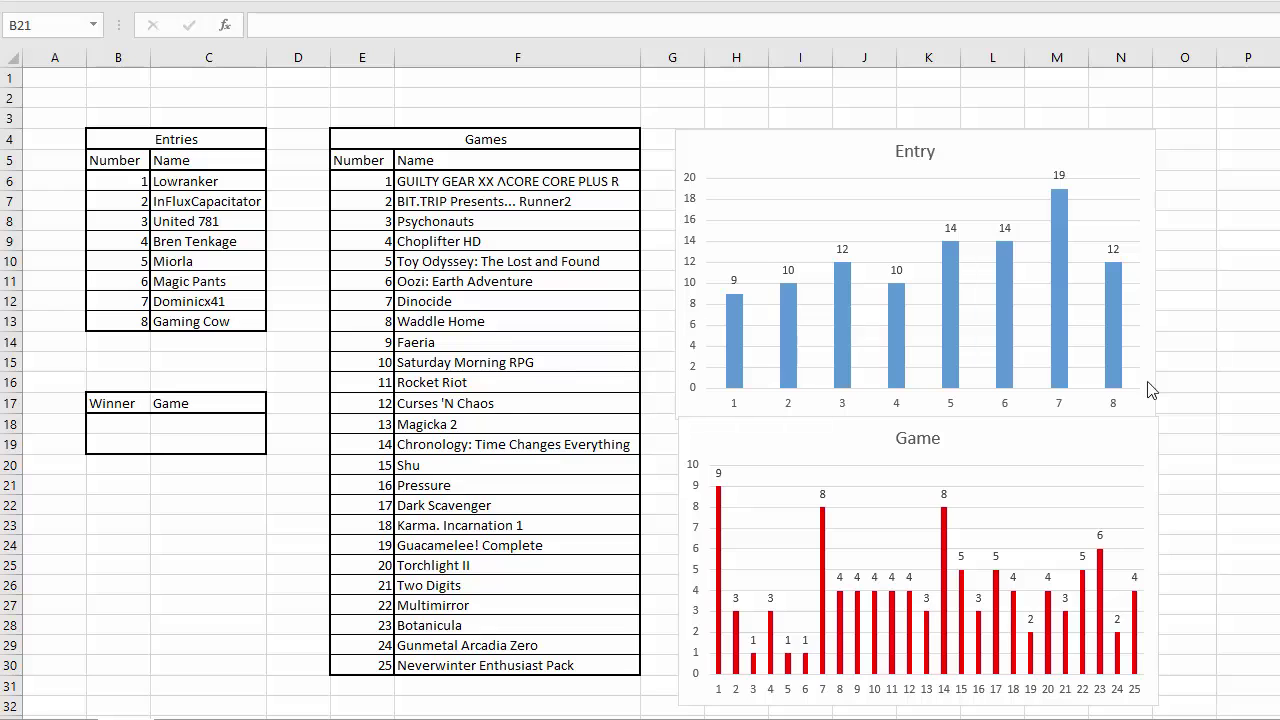
Switch to the giveaway spreadsheet and examine the random number formulas in B51 and E51 that feed the charts
{"action": "scroll", "coordinate": [212, 506], "scroll_direction": "down", "scroll_amount": 12}
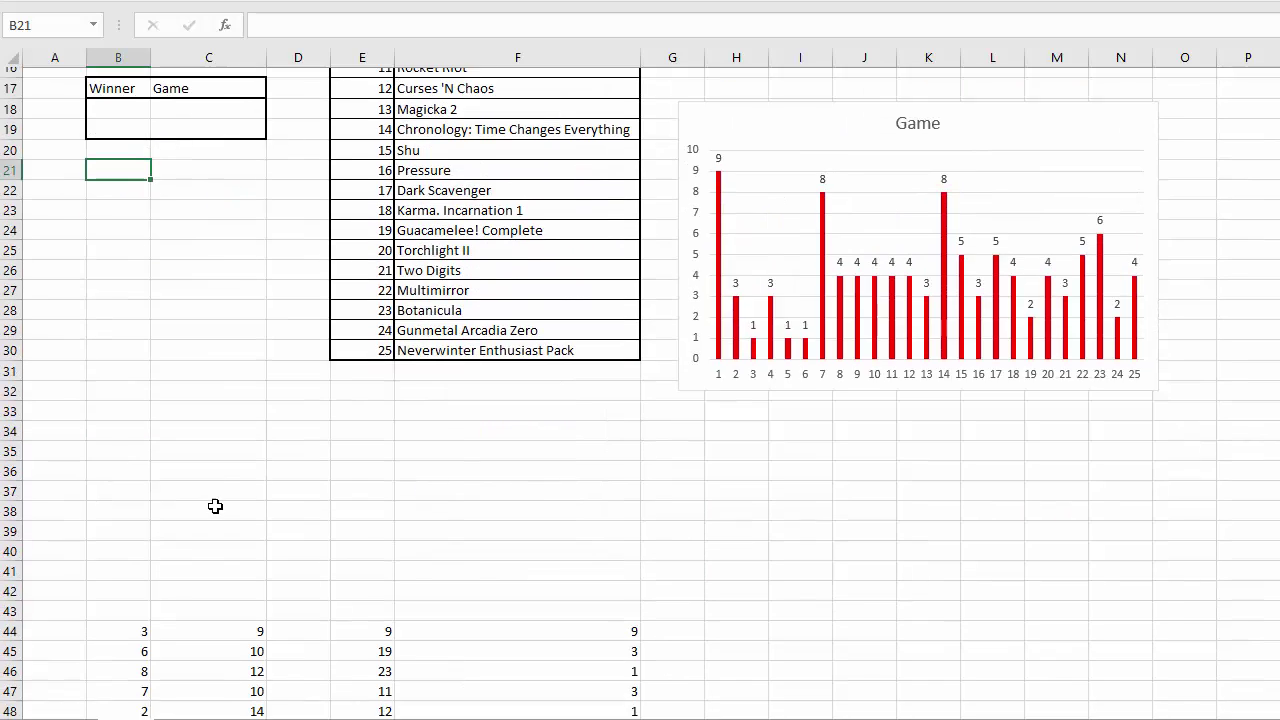
{"action": "left_click", "coordinate": [114, 357]}
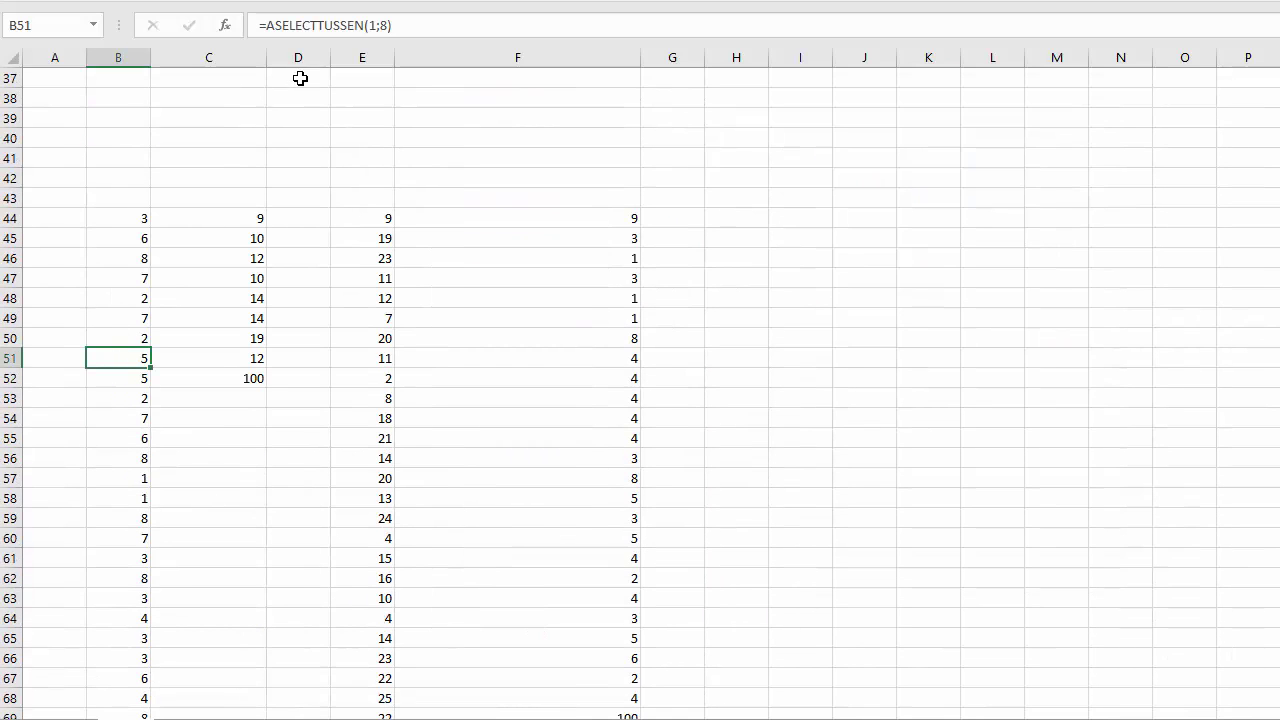
{"action": "left_click", "coordinate": [364, 352]}
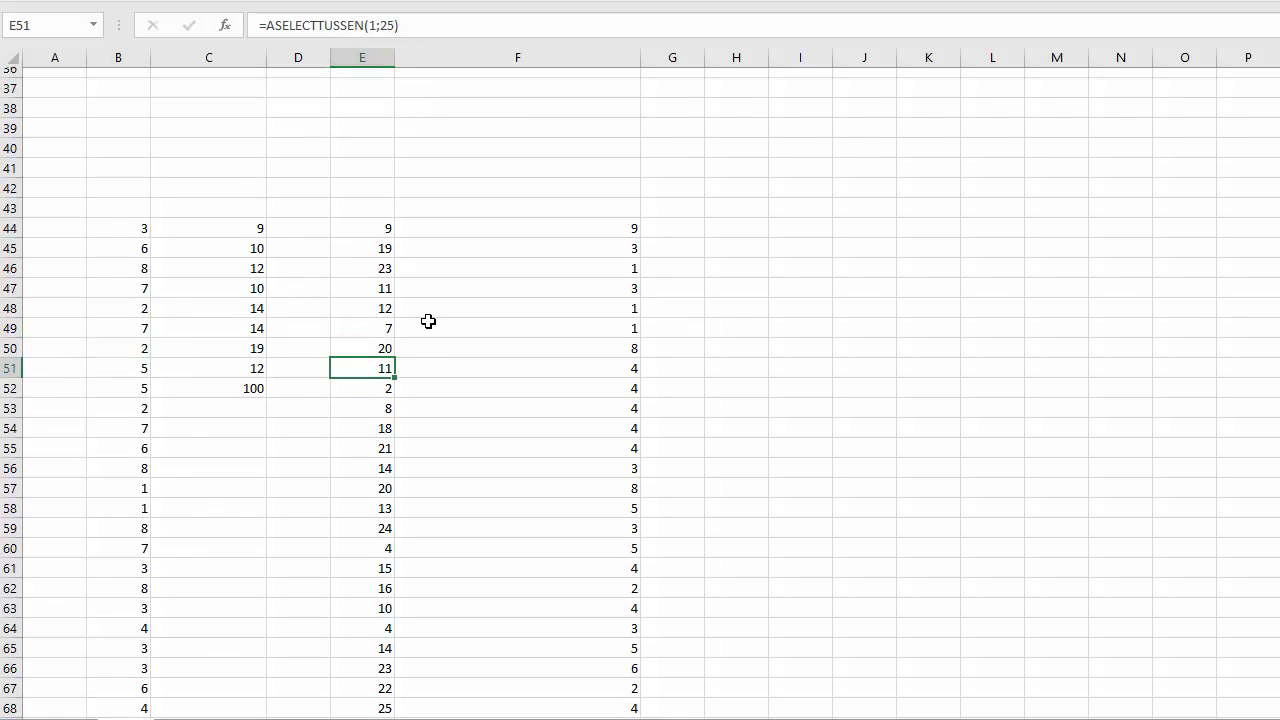
{"action": "scroll", "coordinate": [424, 318], "scroll_direction": "up", "scroll_amount": 12}
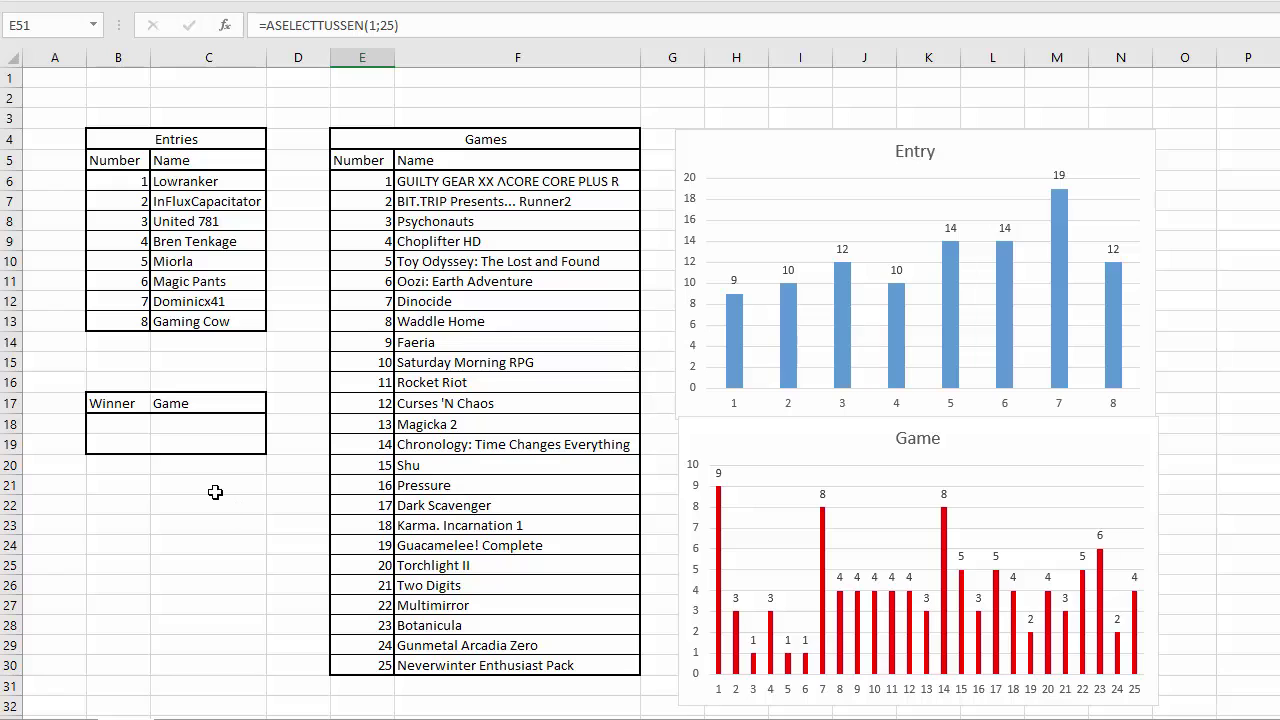
Enter the countdown 3, 2, 1 in cells B21 to B23 to rerun the random draw
{"action": "left_click", "coordinate": [124, 487]}
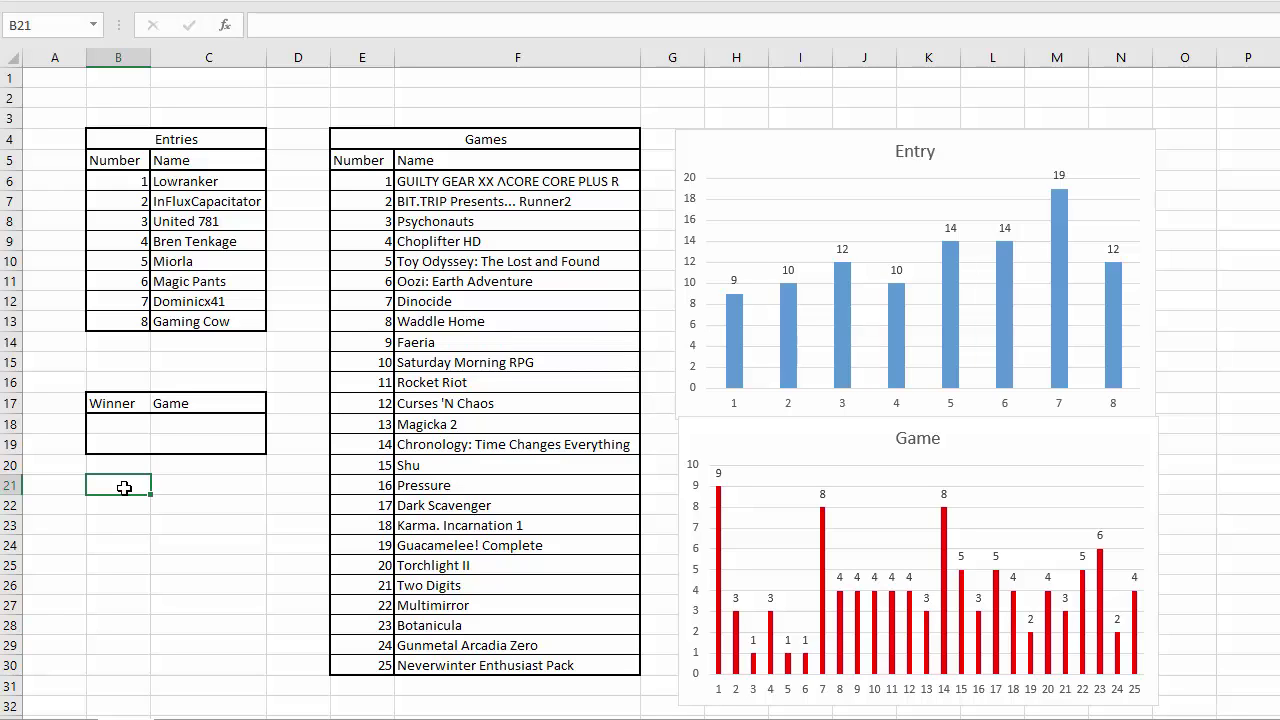
{"action": "type", "text": "3"}
{"action": "key", "text": "Return"}
{"action": "type", "text": "2"}
{"action": "key", "text": "Return"}
{"action": "type", "text": "1"}
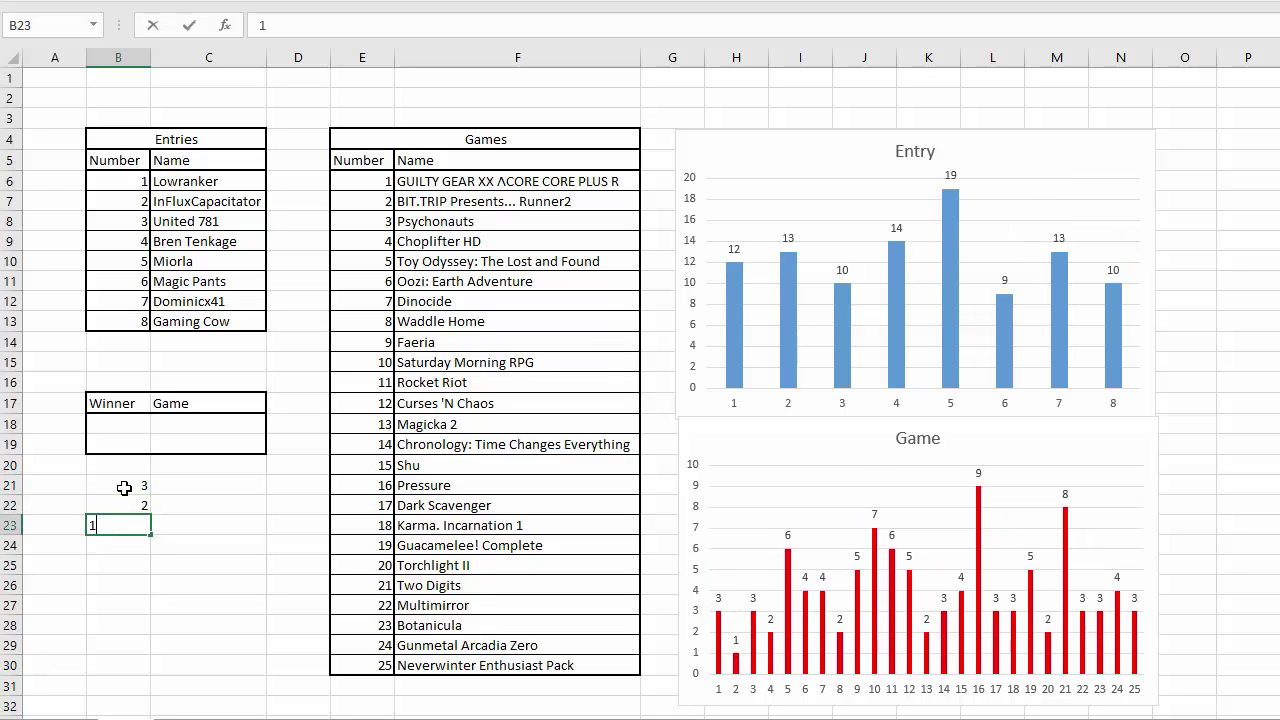
{"action": "key", "text": "Return"}
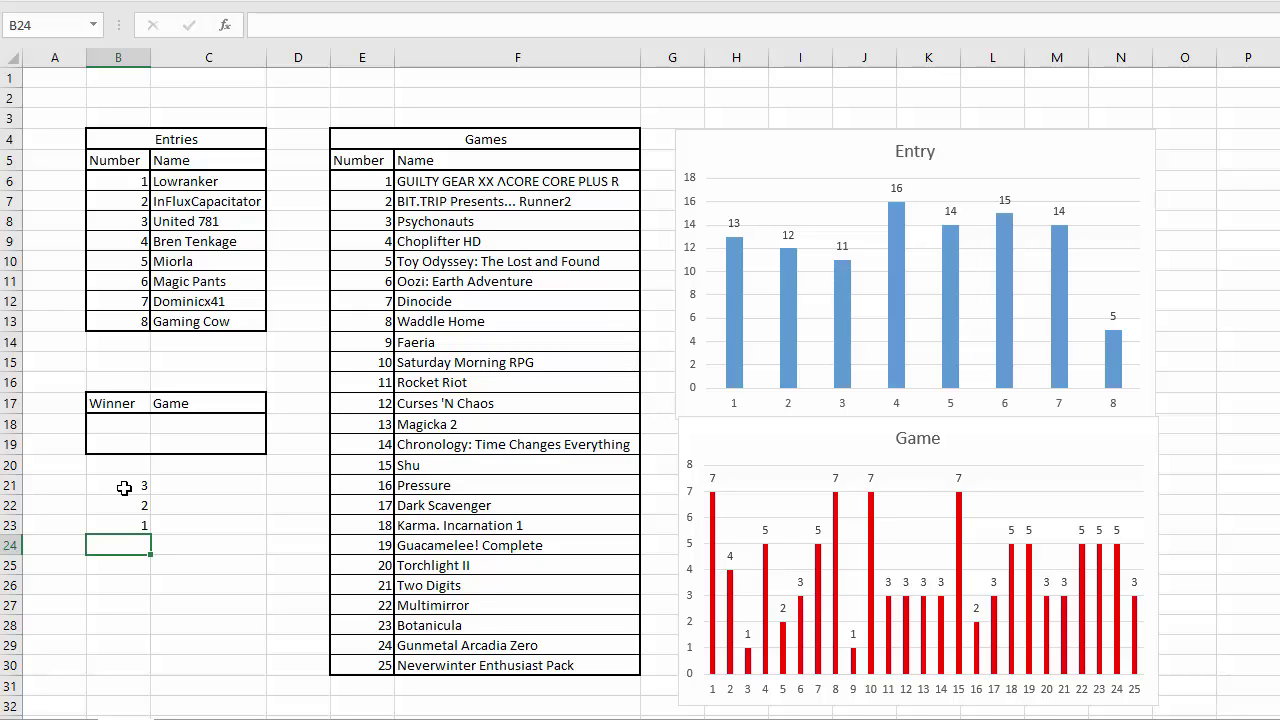
Clear the countdown from cells B21 to B23 and return to B21
{"action": "key", "text": "Up"}
{"action": "key", "text": "Up"}
{"action": "key", "text": "Up"}
{"action": "key", "text": "Delete"}
{"action": "key", "text": "Down"}
{"action": "key", "text": "Delete"}
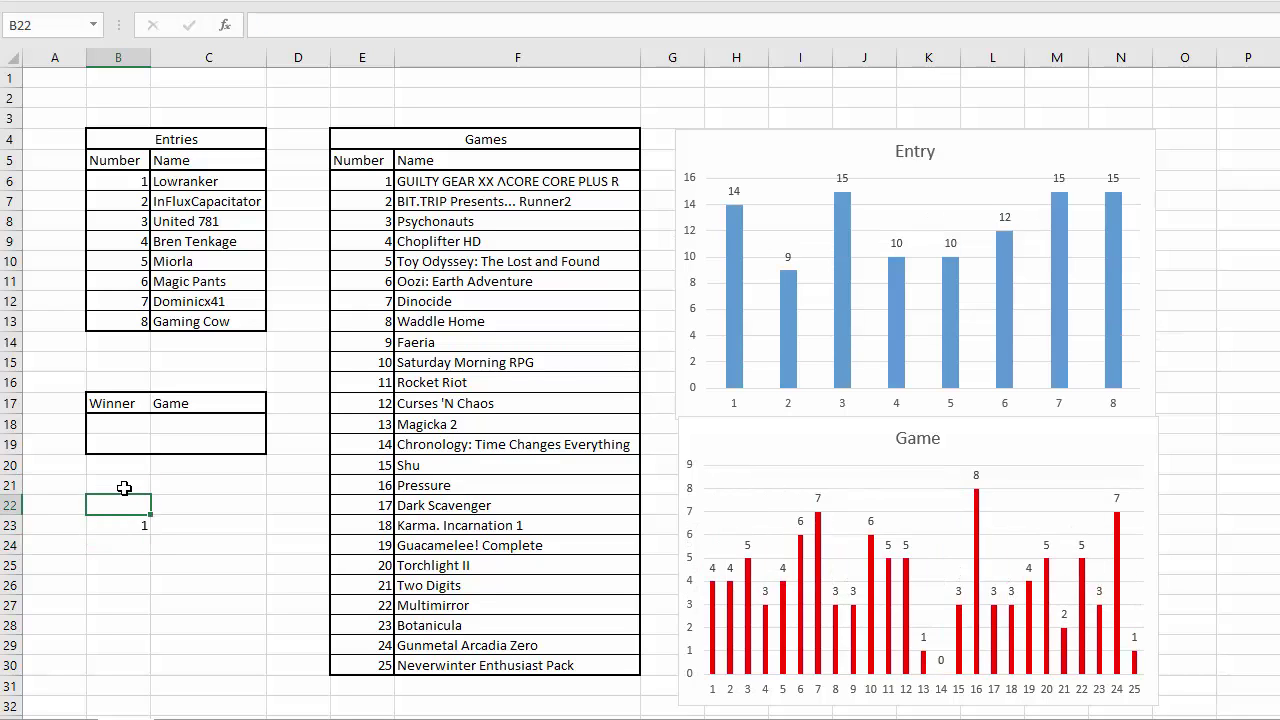
{"action": "key", "text": "Down"}
{"action": "key", "text": "Delete"}
{"action": "key", "text": "Up"}
{"action": "key", "text": "Up"}
Repeat the draw by entering 3, 2 and 1 in cells B21 to B23
{"action": "type", "text": "3"}
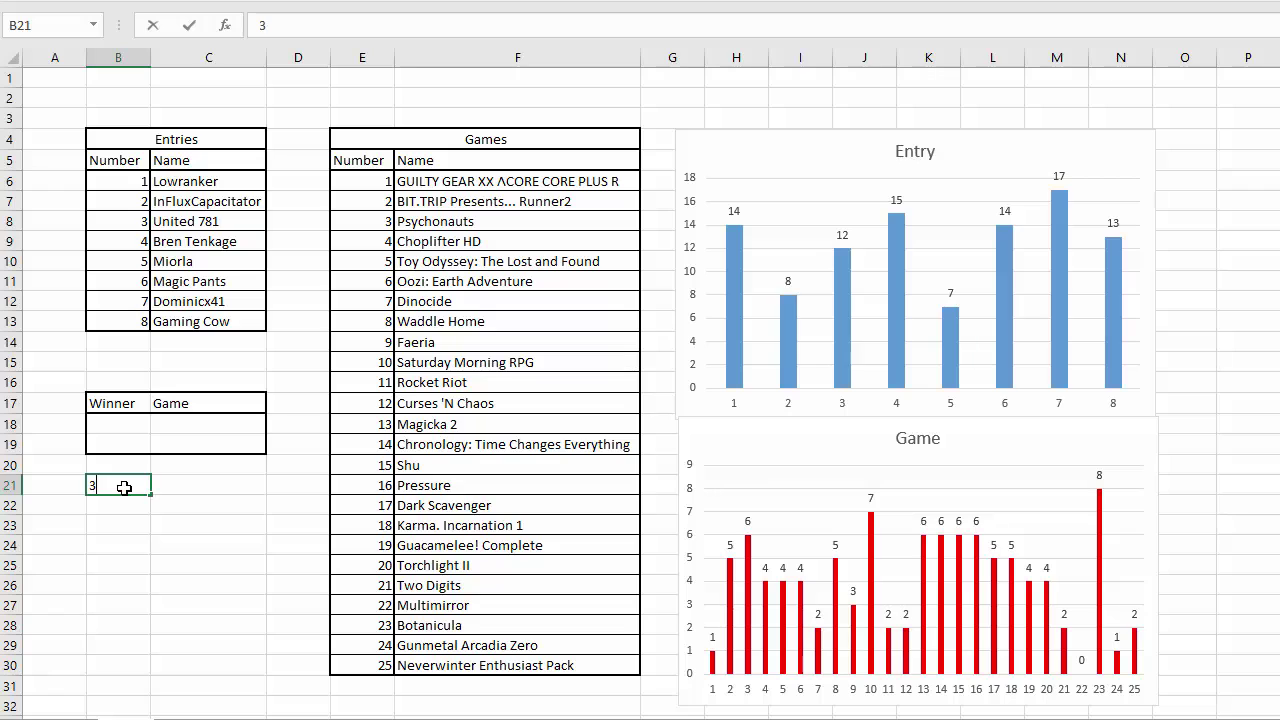
{"action": "key", "text": "Return"}
{"action": "type", "text": "2"}
{"action": "key", "text": "Return"}
{"action": "type", "text": "1"}
{"action": "key", "text": "Return"}
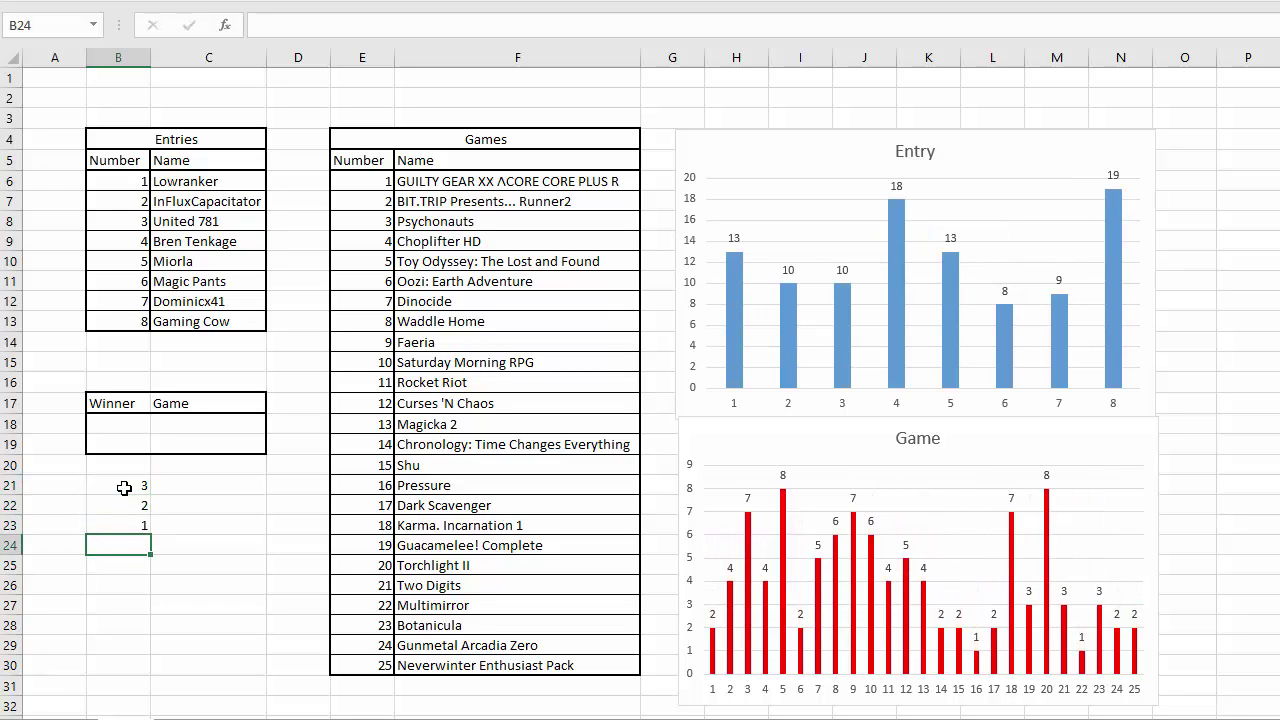
Empty cells B21 to B23 and enter the countdown 3, 2, 1 there again for another draw
{"action": "key", "text": "Up"}
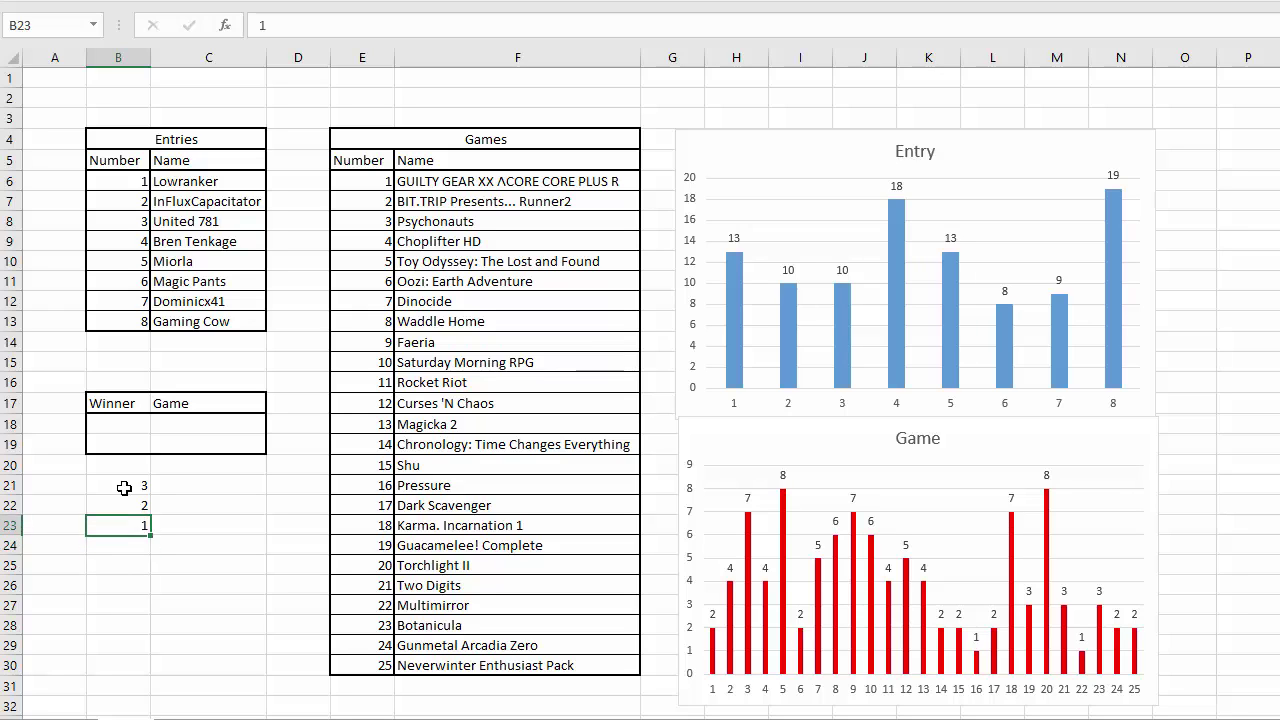
{"action": "key", "text": "Up"}
{"action": "key", "text": "Up"}
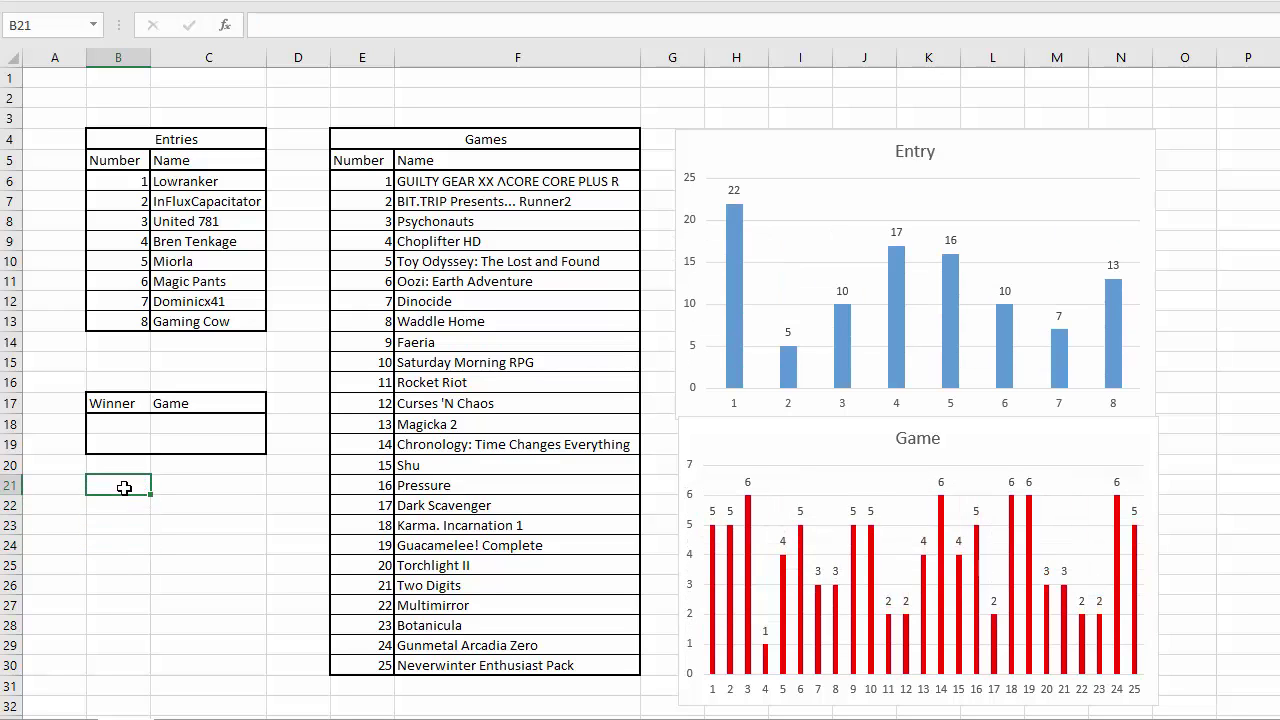
{"action": "type", "text": "3"}
{"action": "key", "text": "Return"}
{"action": "key", "text": "Return"}
{"action": "type", "text": "1"}
{"action": "key", "text": "Return"}
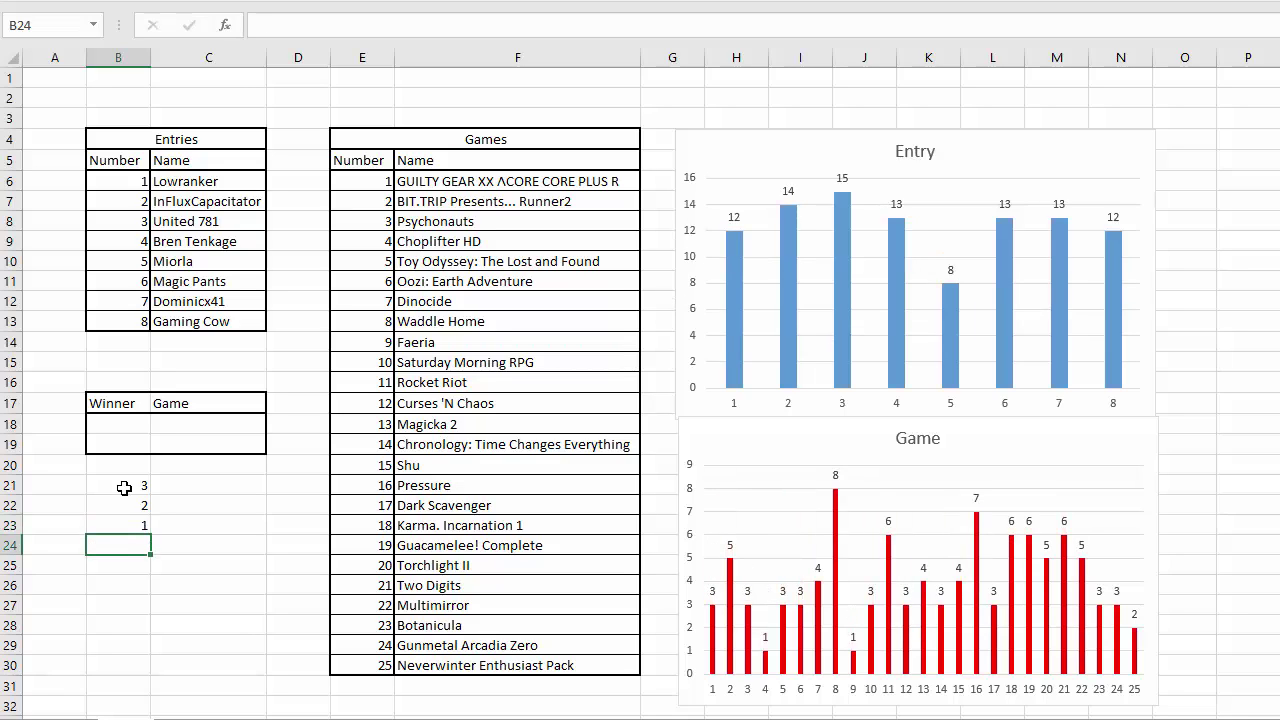
Record entry number 3 as winner and 8 as game in the first row of the Winner table
{"action": "key", "text": "Up"}
{"action": "key", "text": "Up"}
{"action": "key", "text": "Up"}
{"action": "key", "text": "Up"}
{"action": "key", "text": "Up"}
{"action": "key", "text": "Up"}
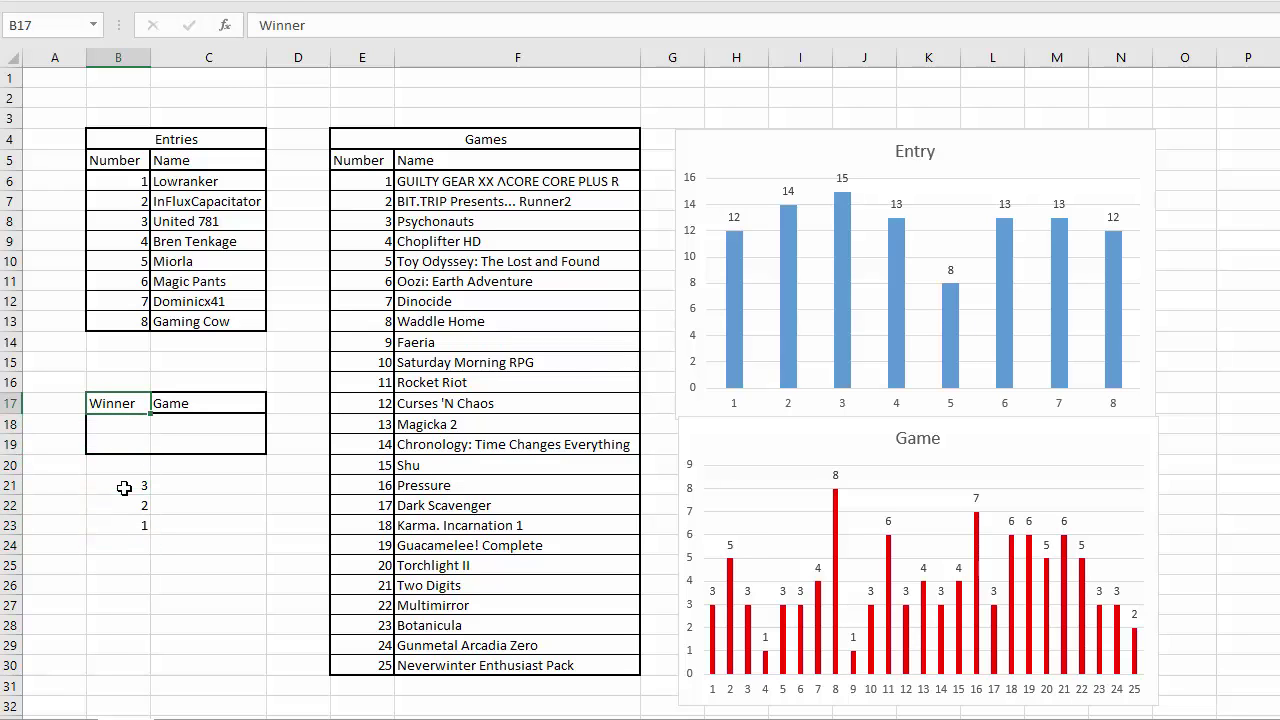
{"action": "key", "text": "Down"}
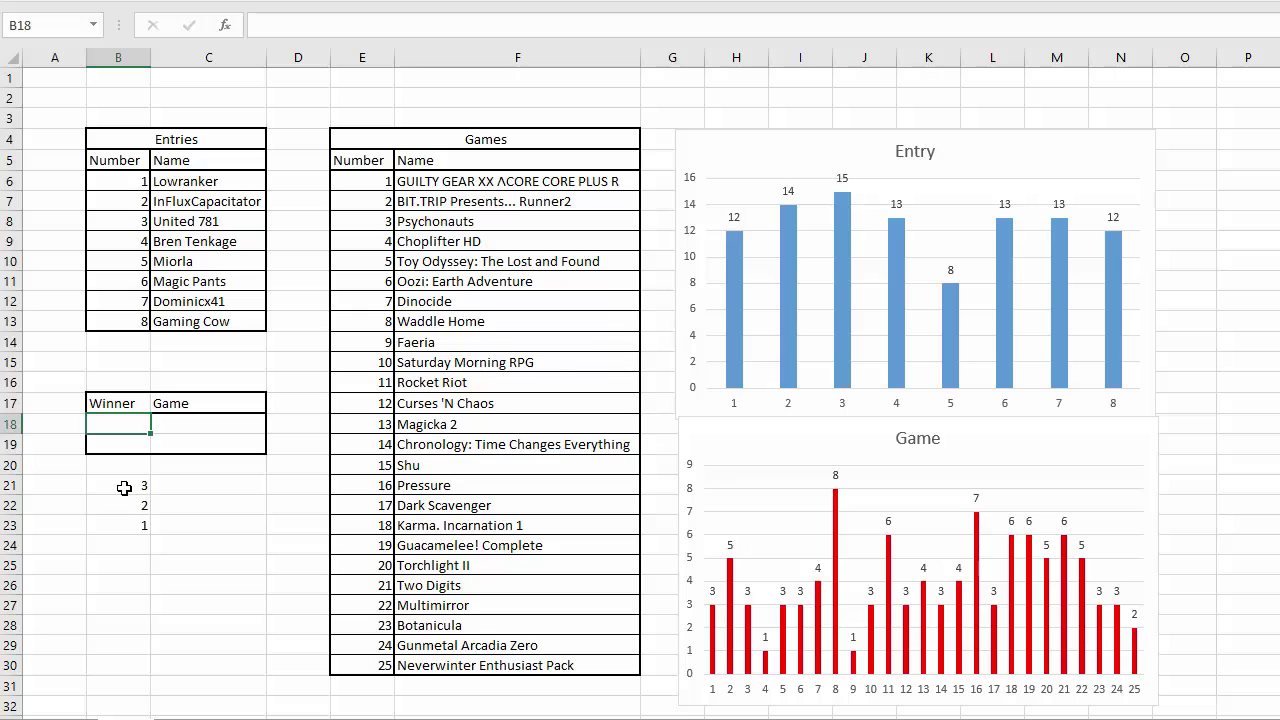
{"action": "type", "text": "3"}
{"action": "key", "text": "Tab"}
{"action": "type", "text": "8"}
{"action": "key", "text": "Down"}
Delete the countdown numbers from cells B21 to B23
{"action": "key", "text": "Down"}
{"action": "key", "text": "Down"}
{"action": "key", "text": "Left"}
{"action": "key", "text": "Delete"}
{"action": "key", "text": "Down"}
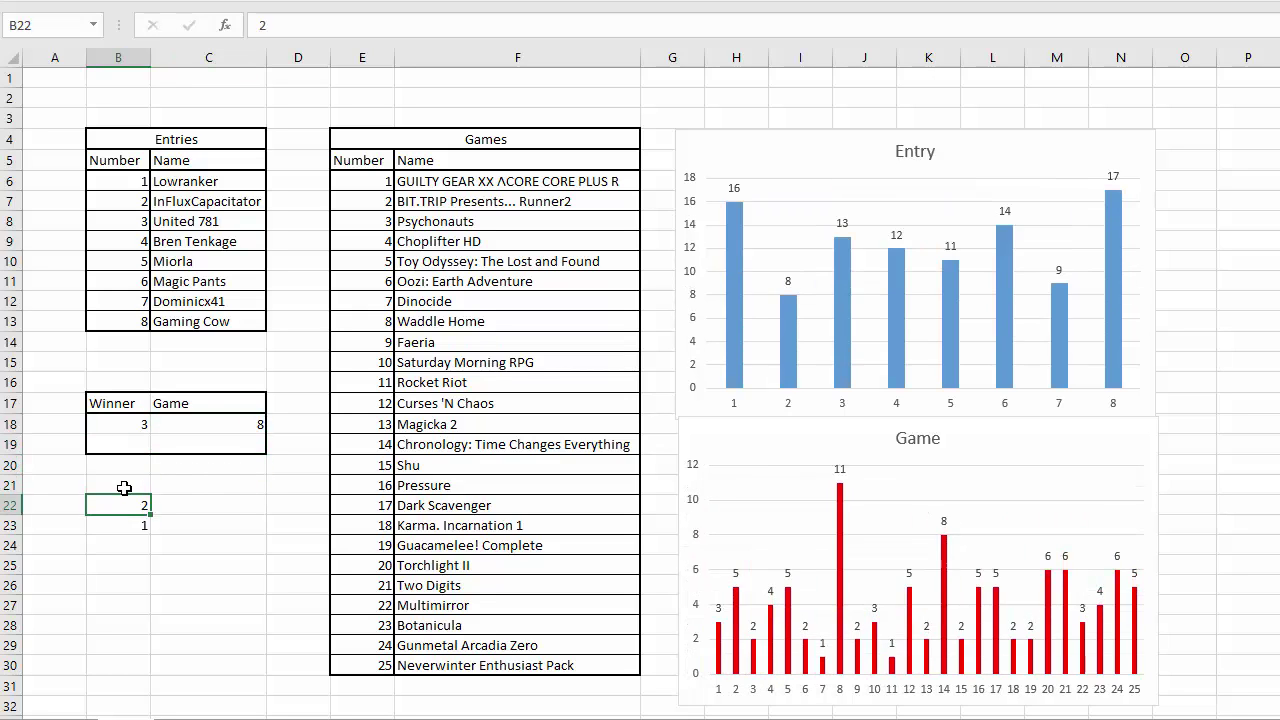
{"action": "key", "text": "Delete"}
{"action": "key", "text": "Down"}
{"action": "key", "text": "Delete"}
Enter 3, 2 and 1 in cells B21 to B23 to draw the second winner and game
{"action": "key", "text": "Up"}
{"action": "key", "text": "Up"}
{"action": "type", "text": "3"}
{"action": "key", "text": "Return"}
{"action": "type", "text": "2"}
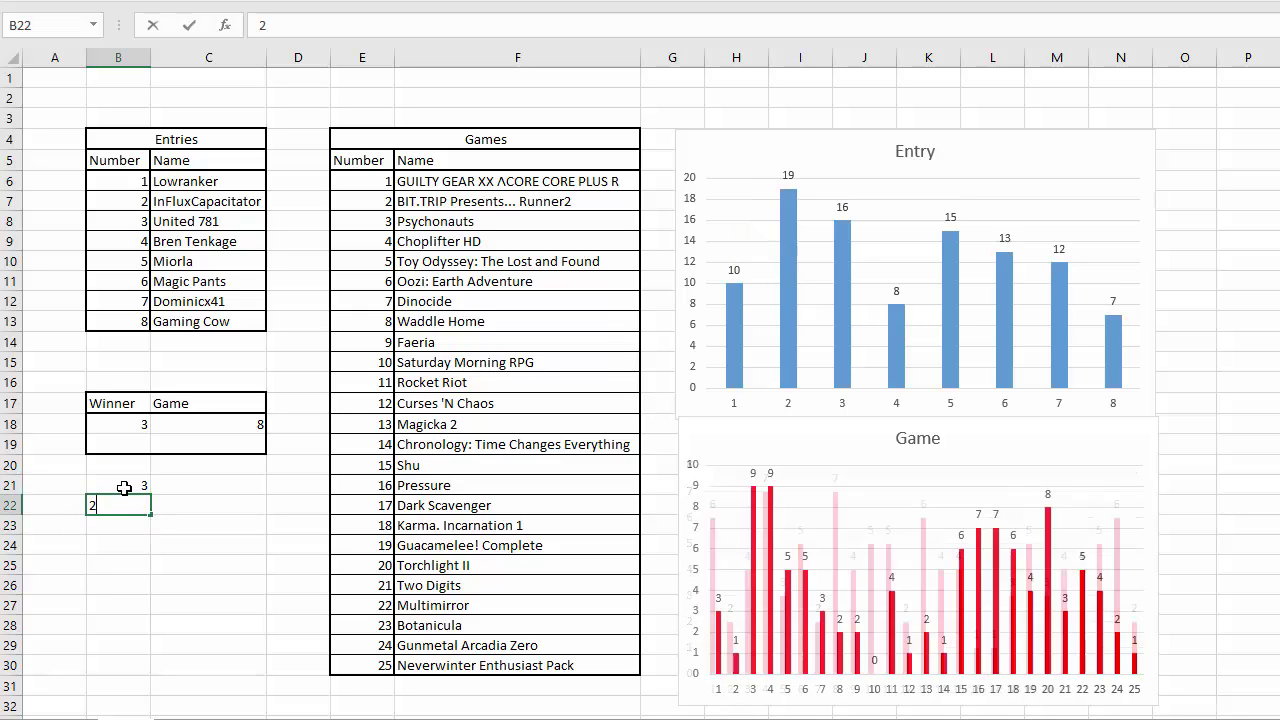
{"action": "key", "text": "Return"}
{"action": "type", "text": "1"}
{"action": "key", "text": "Return"}
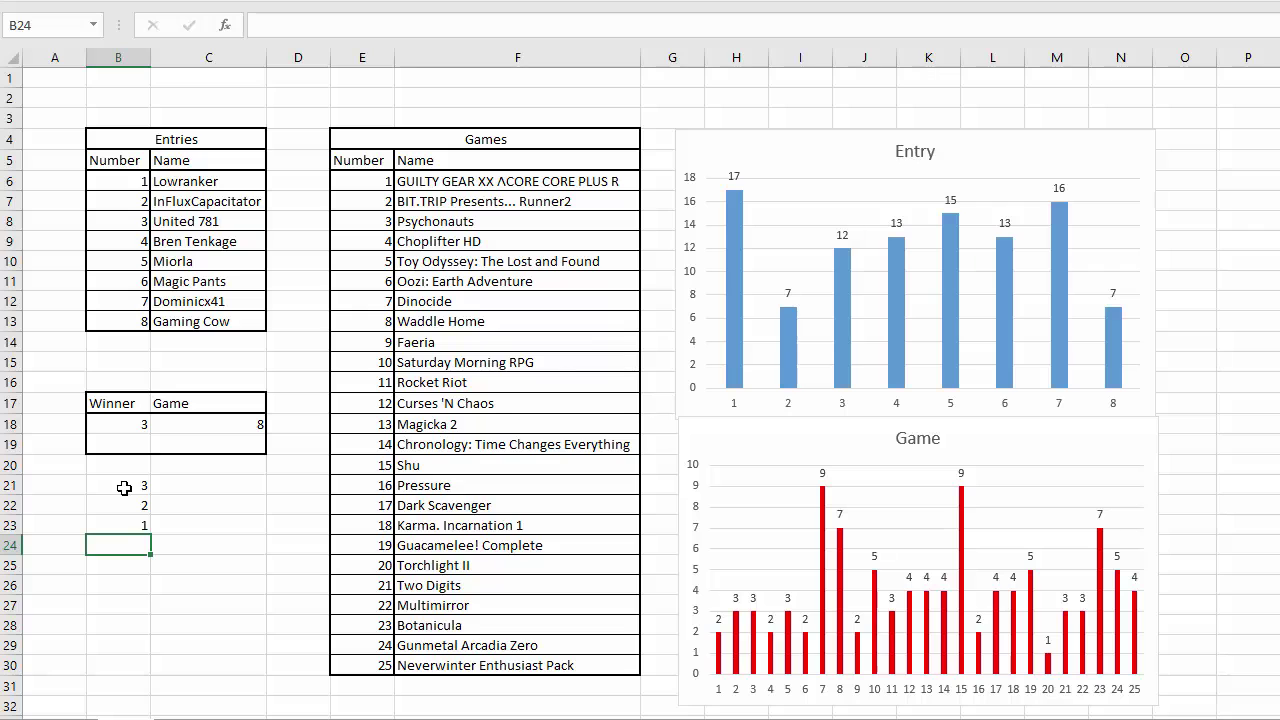
Clear the countdown numbers in cells B23, B22 and B21
{"action": "key", "text": "Up"}
{"action": "key", "text": "Delete"}
{"action": "key", "text": "Up"}
{"action": "key", "text": "Delete"}
{"action": "key", "text": "Up"}
{"action": "key", "text": "Delete"}
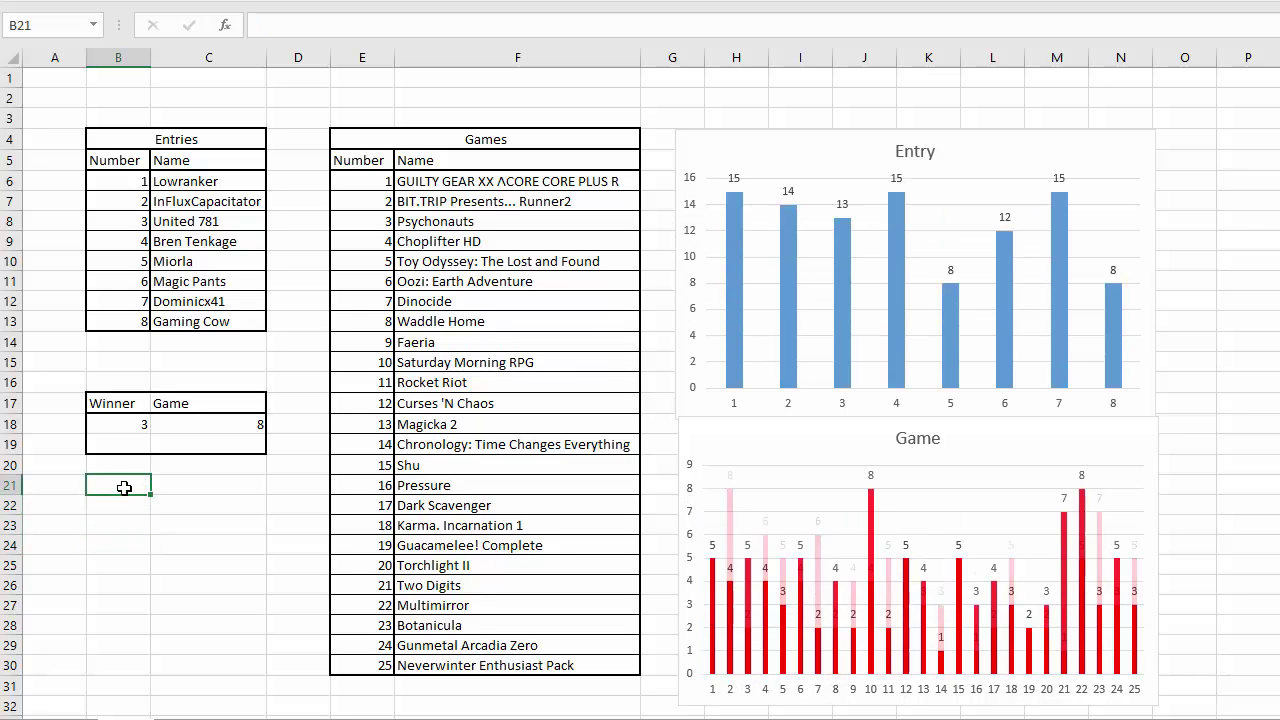
Redo the second draw by entering the countdown 3, 2, 1 in cells B21 to B23
{"action": "type", "text": "3"}
{"action": "key", "text": "Return"}
{"action": "type", "text": "2"}
{"action": "key", "text": "Return"}
{"action": "type", "text": "1"}
{"action": "key", "text": "Return"}
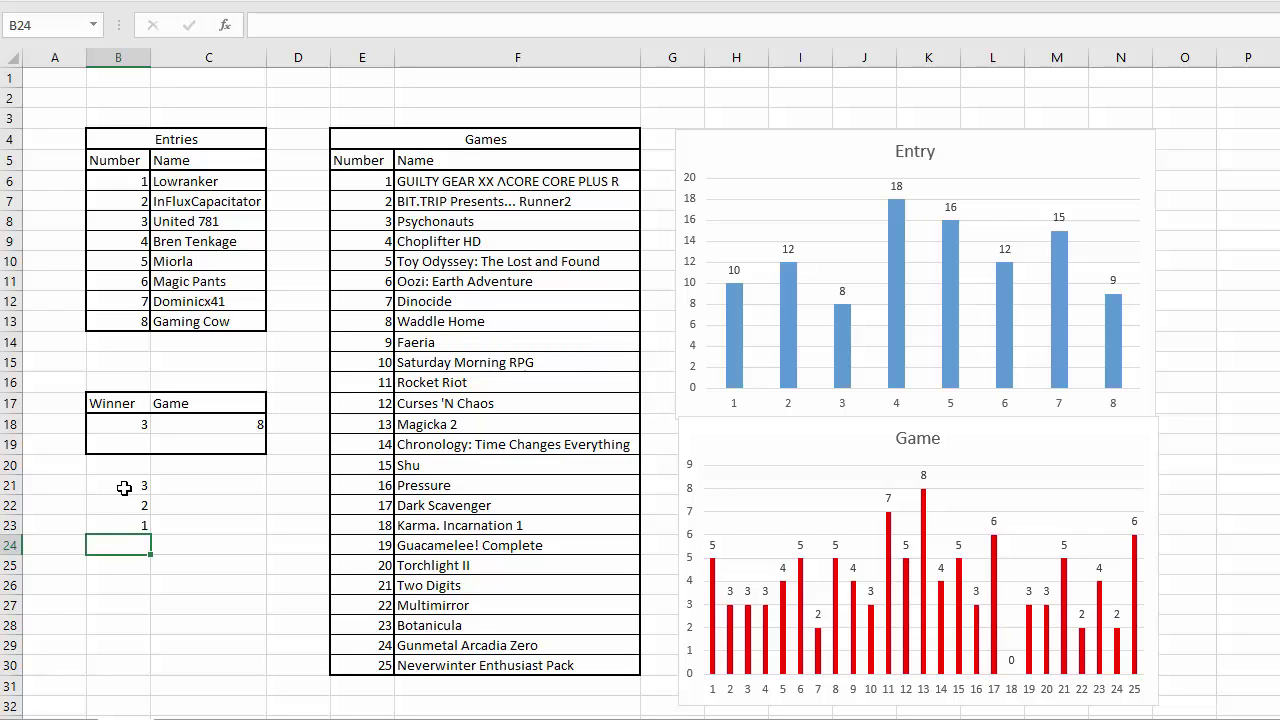
Record entry number 4 as winner and 13 as game in the second row of the Winner table
{"action": "key", "text": "Up"}
{"action": "key", "text": "Up"}
{"action": "key", "text": "Up"}
{"action": "key", "text": "Up"}
{"action": "key", "text": "Up"}
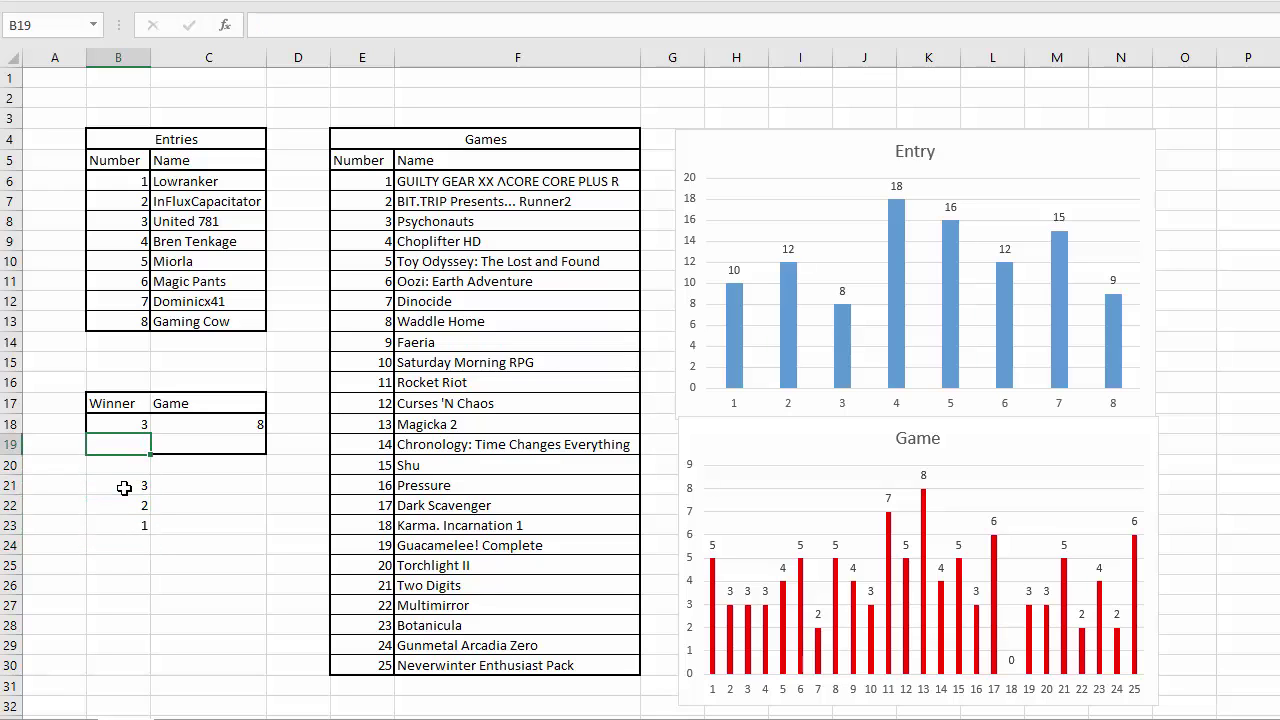
{"action": "type", "text": "4"}
{"action": "key", "text": "Right"}
{"action": "type", "text": "13"}
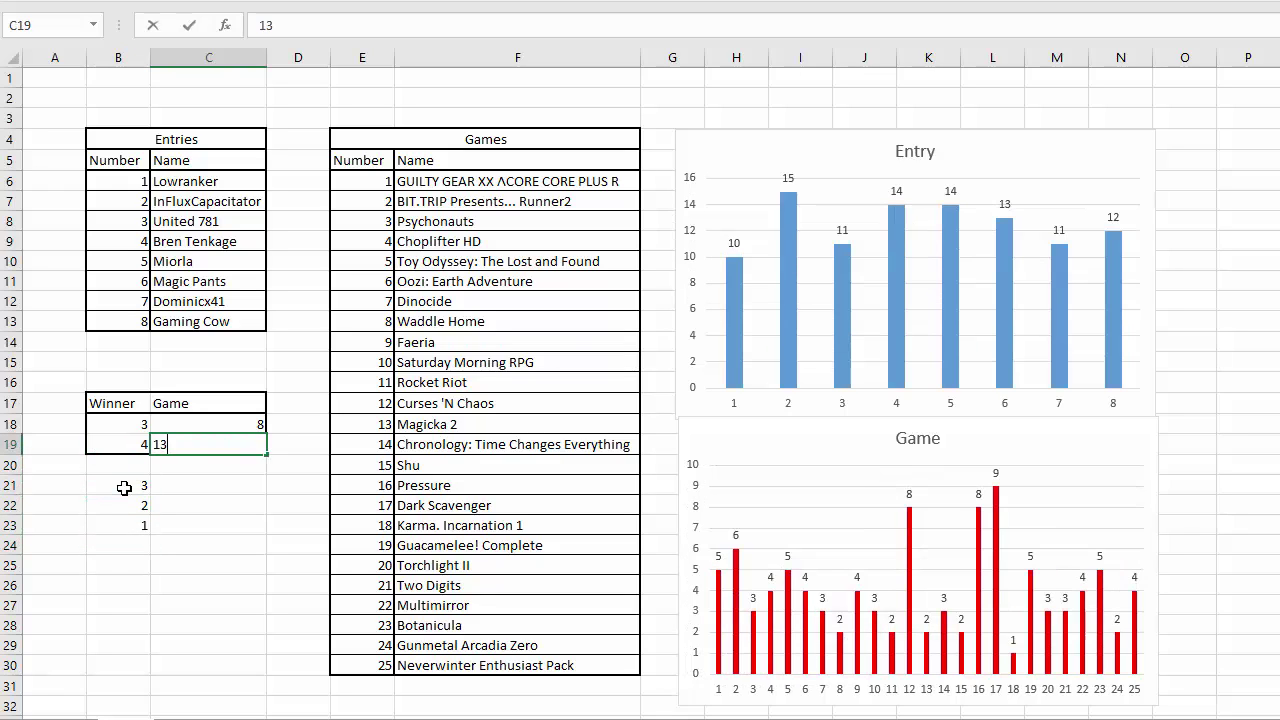
{"action": "key", "text": "Return"}
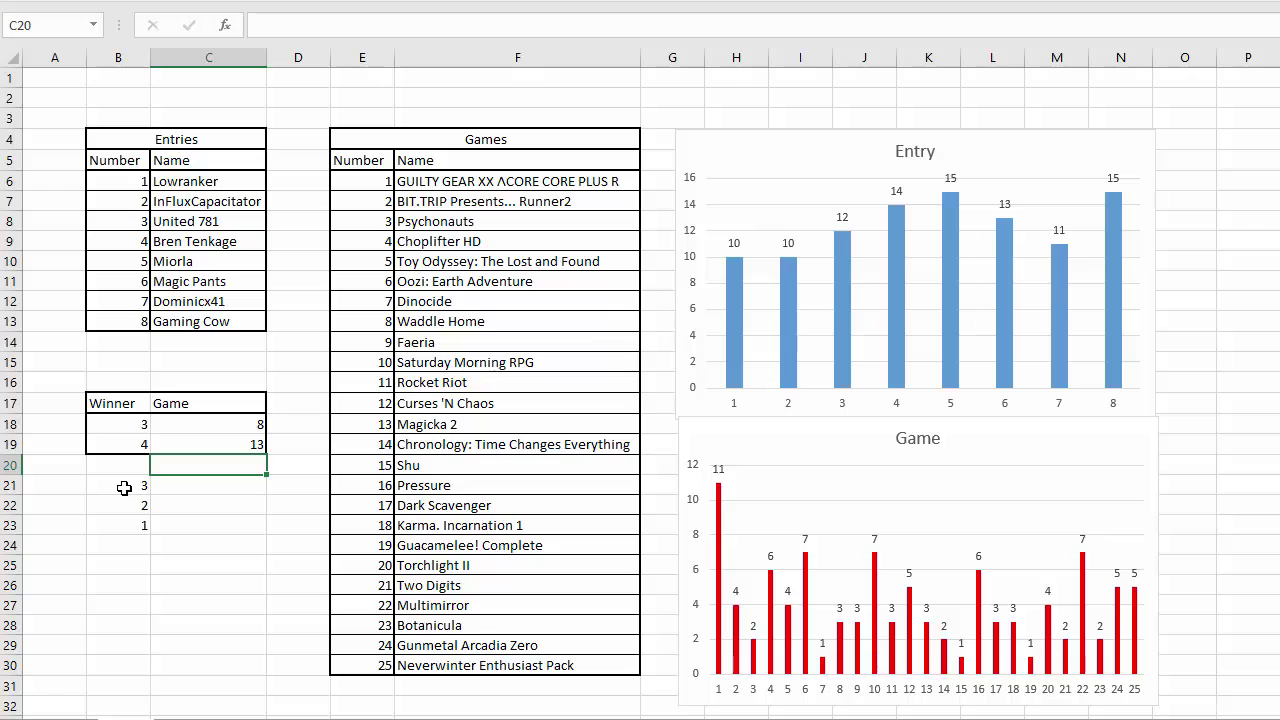
Delete the countdown numbers from B21 to B23 and select B21 again
{"action": "key", "text": "Down"}
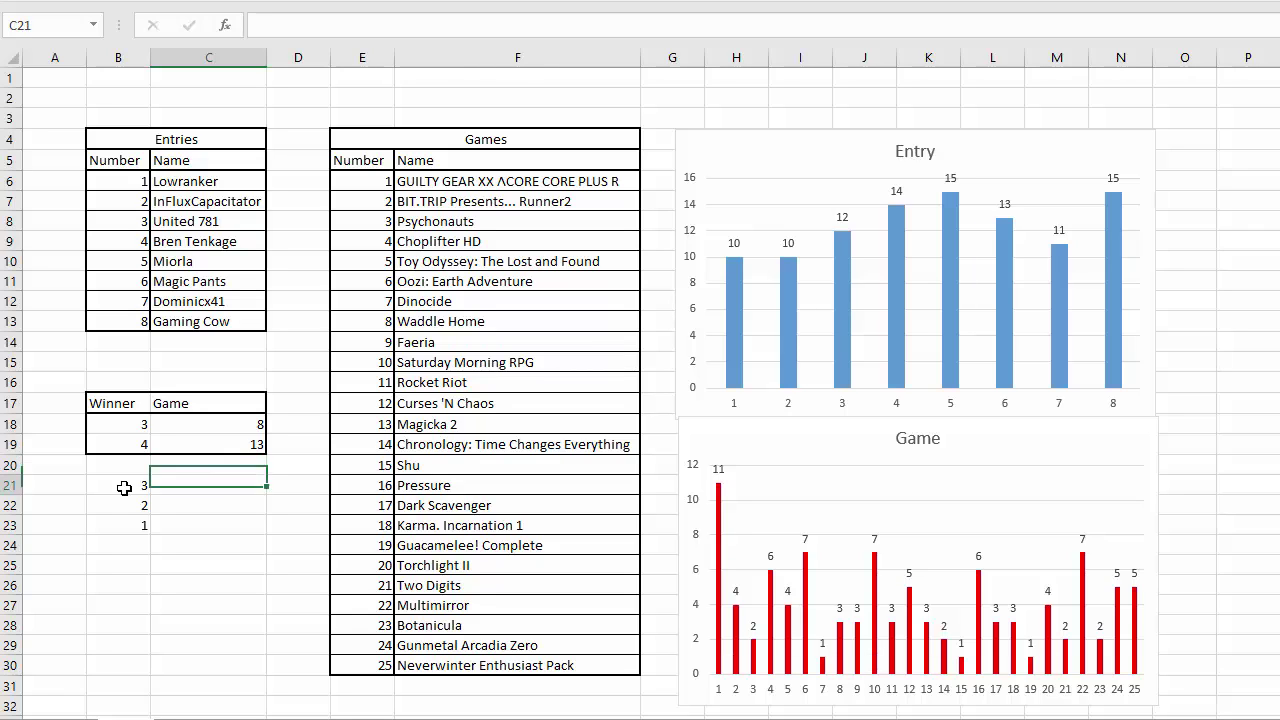
{"action": "key", "text": "Left"}
{"action": "key", "text": "Delete"}
{"action": "key", "text": "Down"}
{"action": "key", "text": "Delete"}
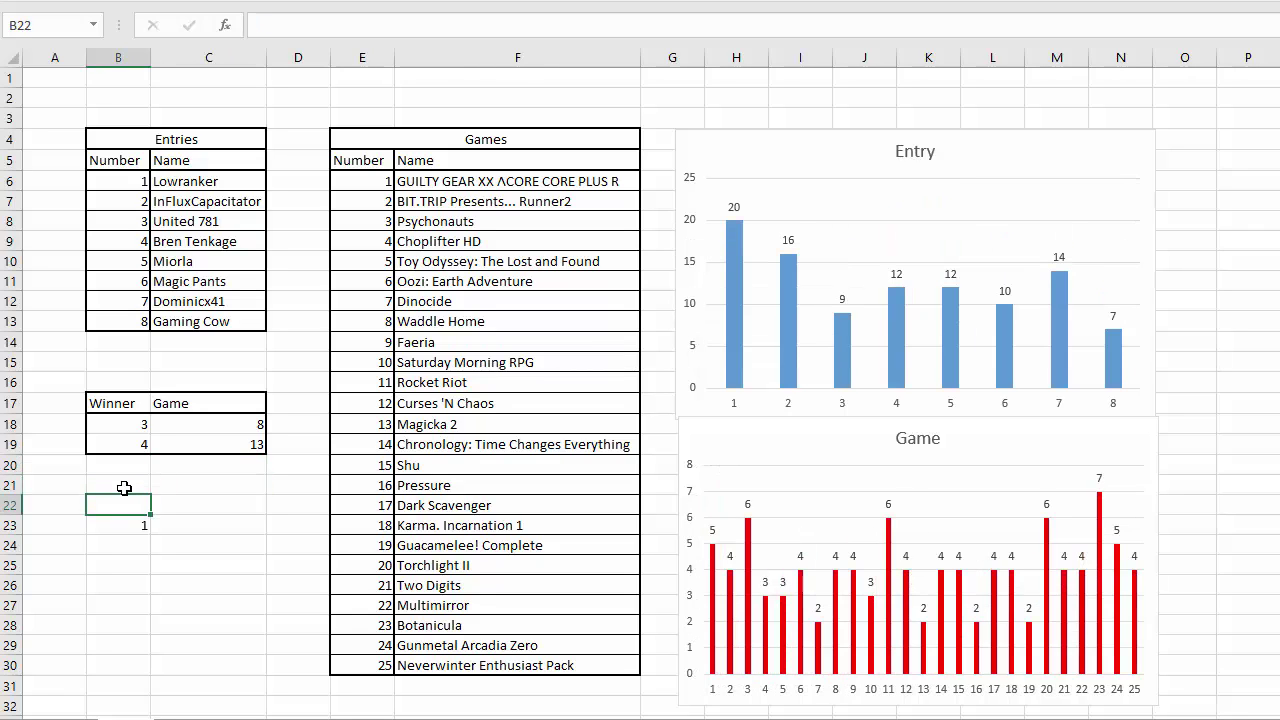
{"action": "key", "text": "Down"}
{"action": "key", "text": "Delete"}
{"action": "key", "text": "Up"}
{"action": "key", "text": "Up"}
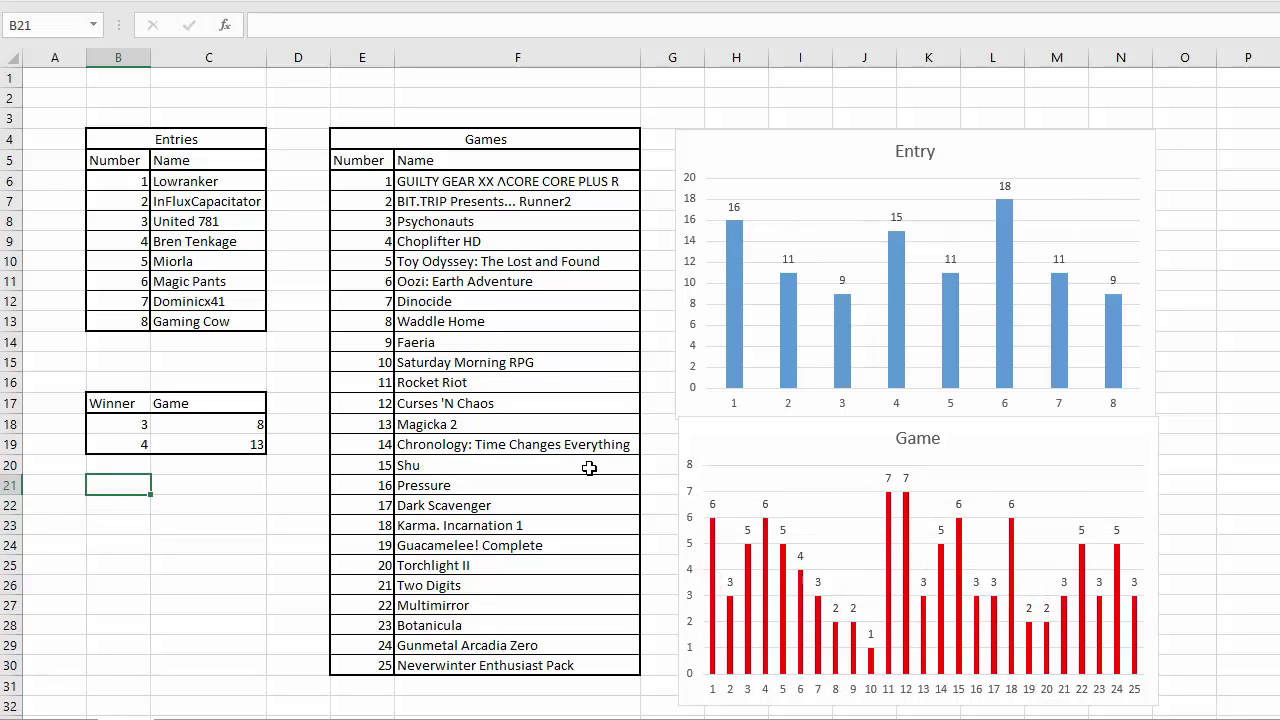